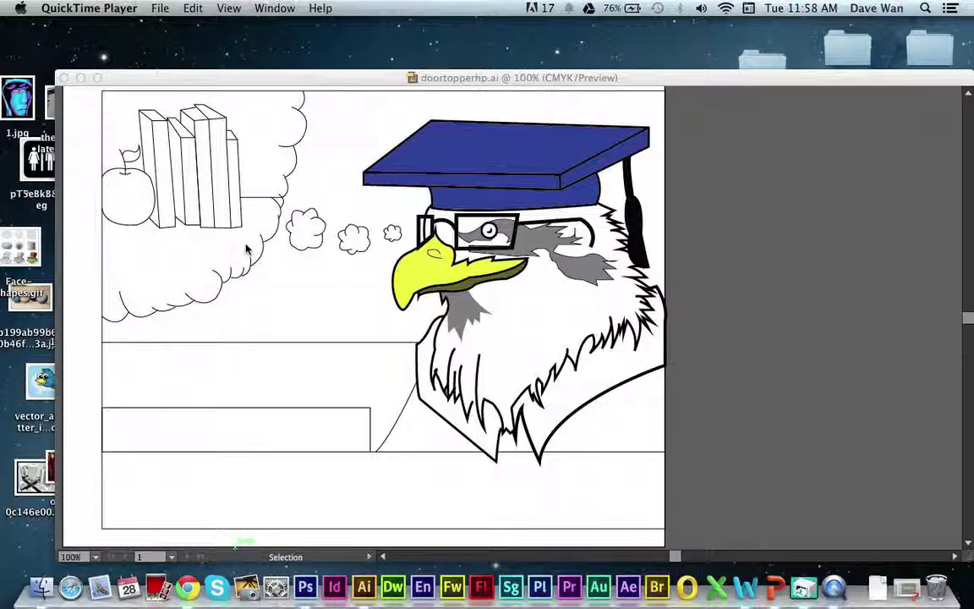
# Switch to the doortopperhp.ai eagle document in Illustrator.
pyautogui.click(244, 79)
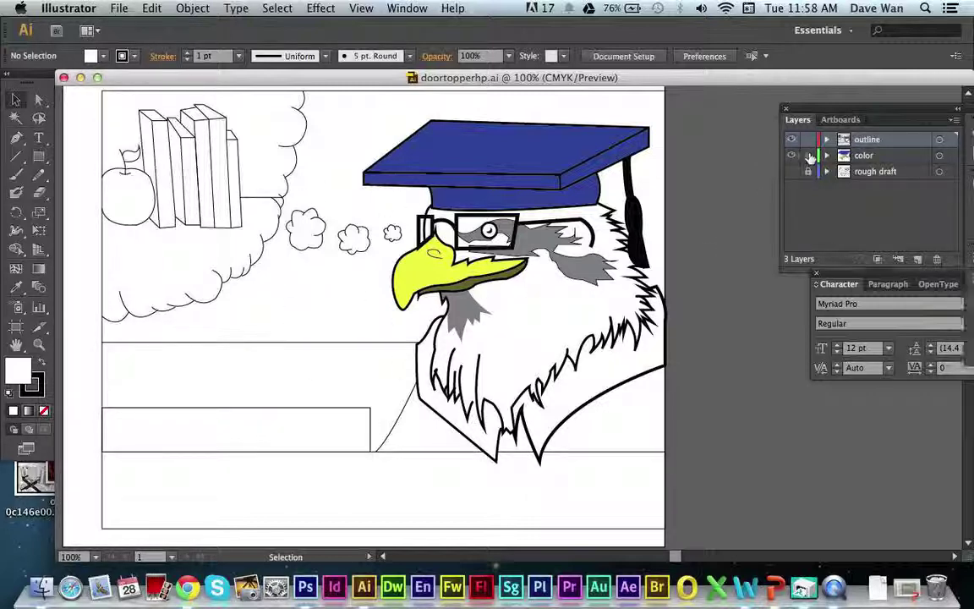
# Lock the color layer in the Layers panel.
pyautogui.click(807, 155)
pyautogui.click(807, 139)
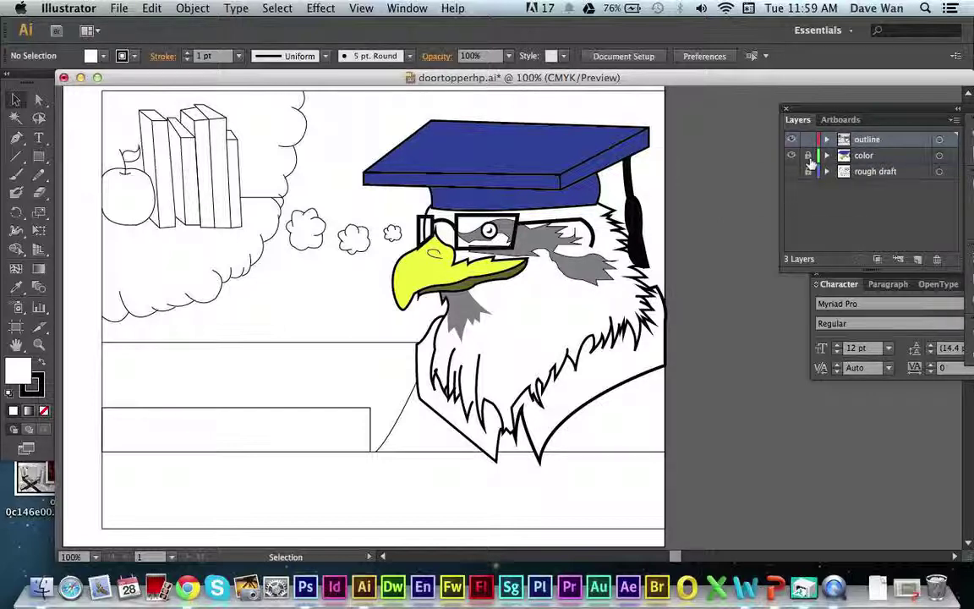
pyautogui.click(809, 153)
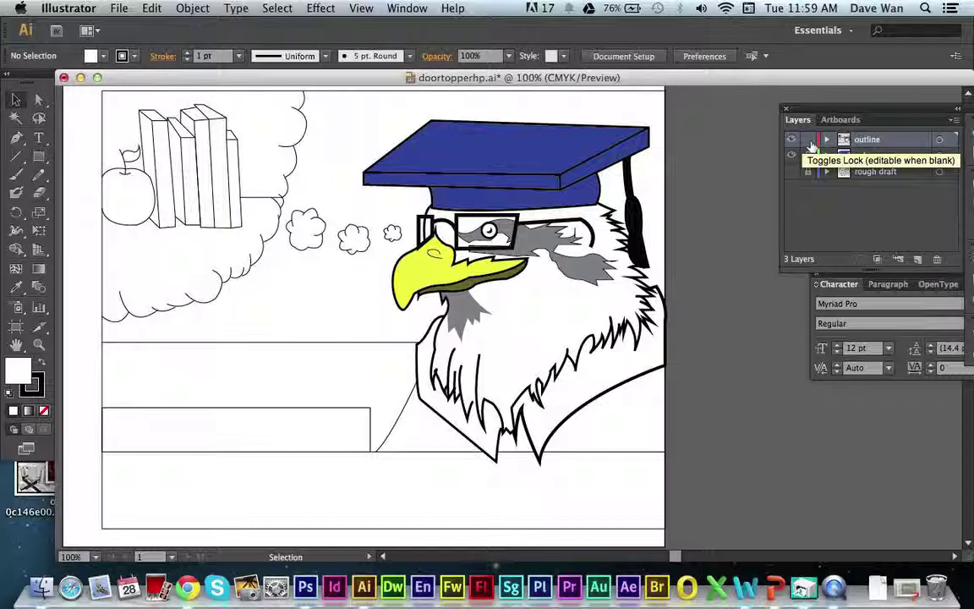
# Test-select eagle paths, then lock the outline layer and keep it active.
pyautogui.click(561, 276)
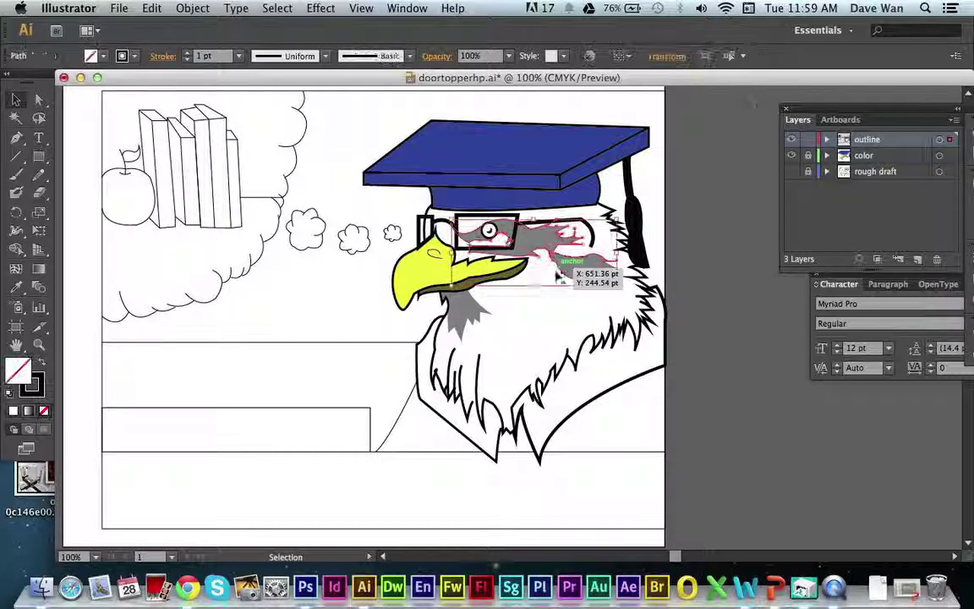
pyautogui.click(431, 286)
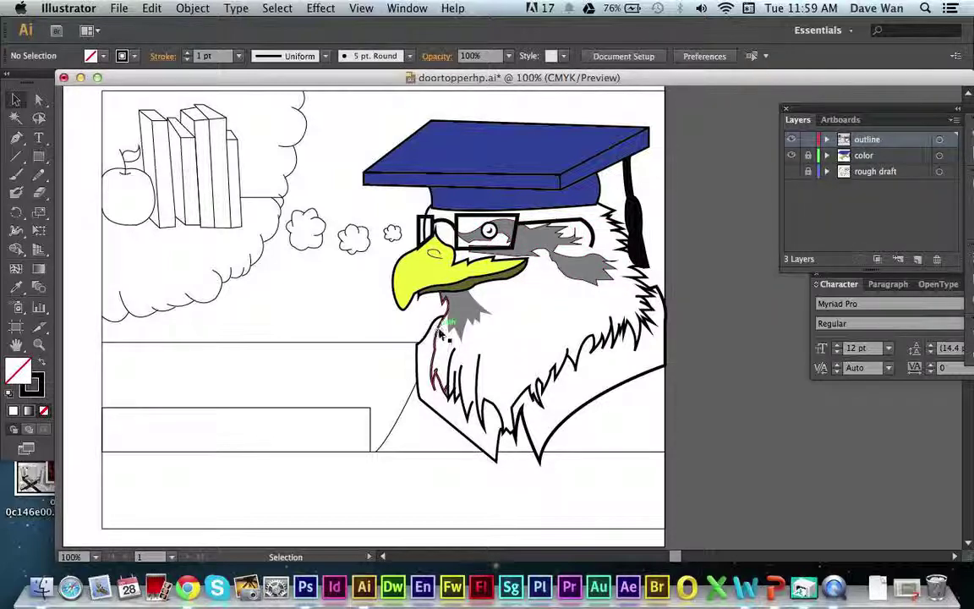
pyautogui.click(398, 300)
pyautogui.click(808, 139)
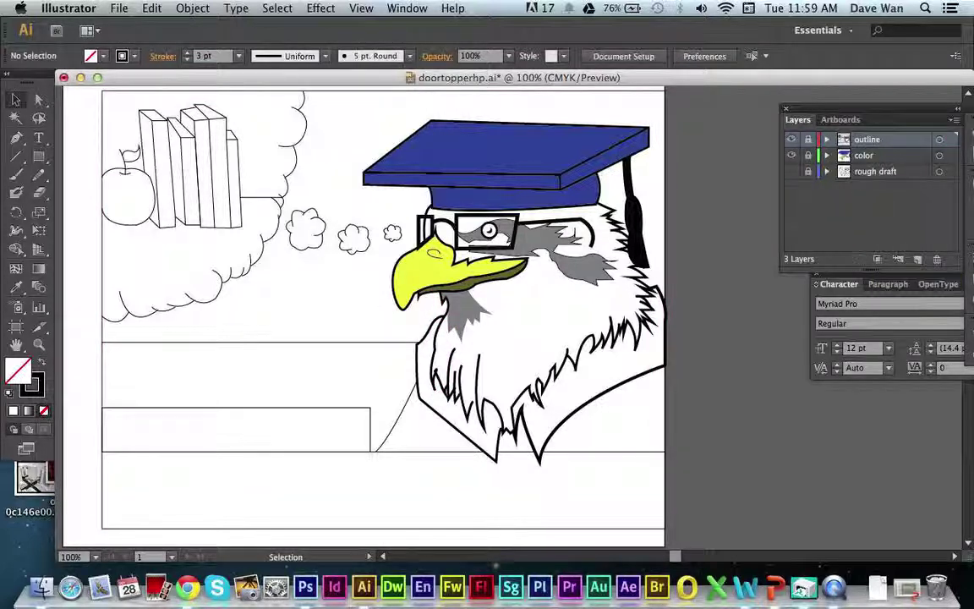
pyautogui.click(866, 156)
pyautogui.click(869, 140)
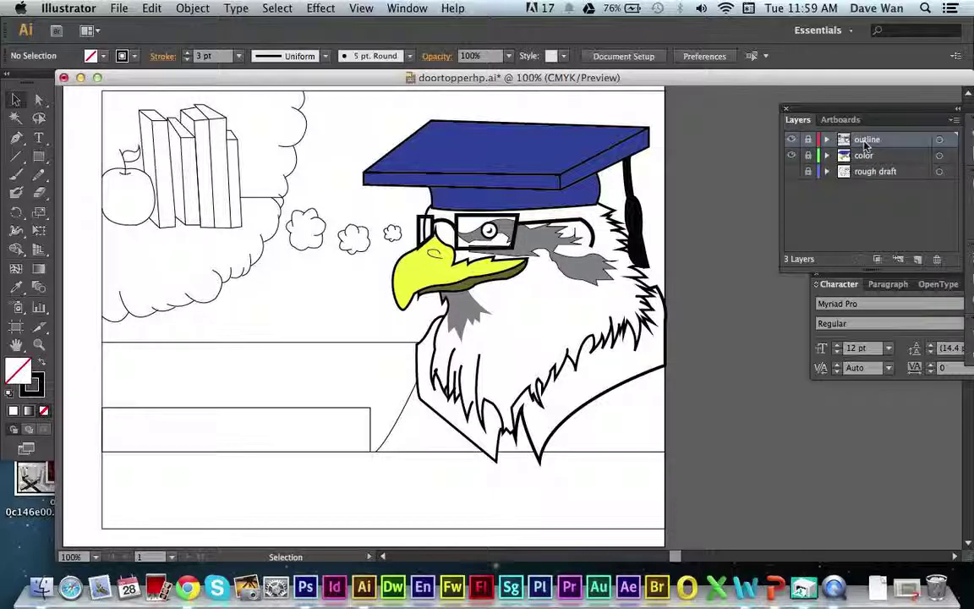
# Create a new top layer and name it 'text'.
pyautogui.click(918, 260)
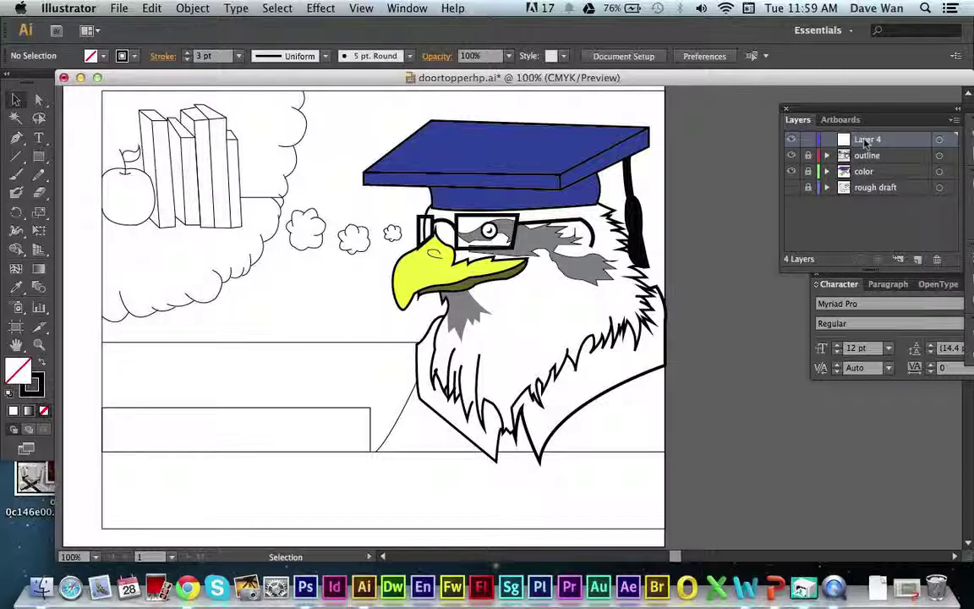
pyautogui.doubleClick(869, 139)
pyautogui.write('tex')
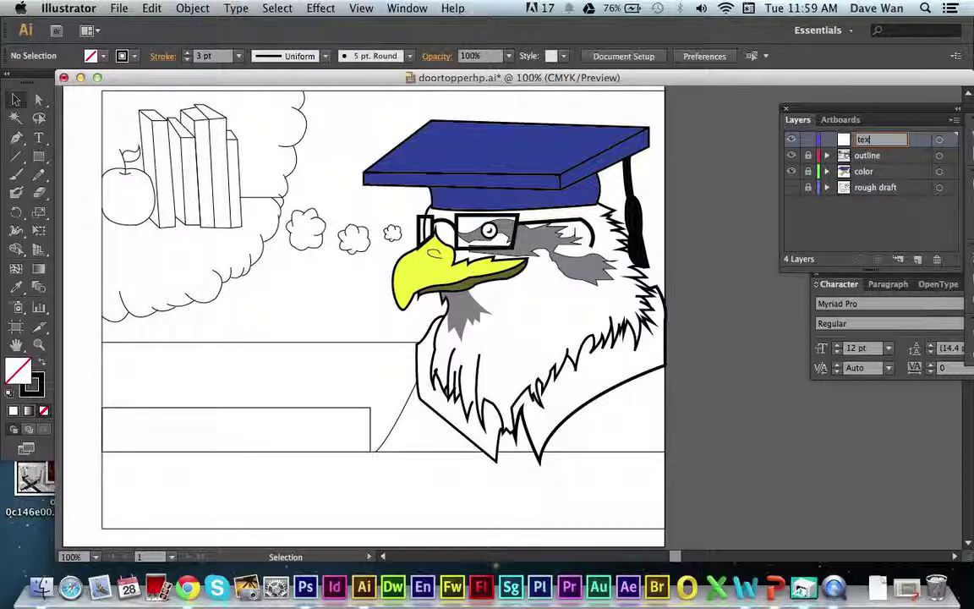
pyautogui.write('t')
pyautogui.press('Return')
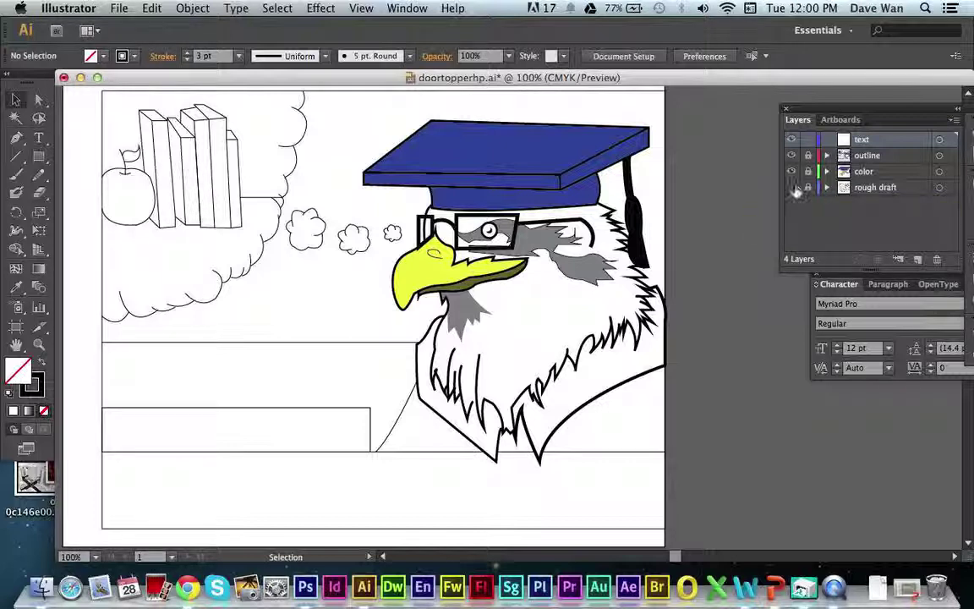
pyautogui.click(792, 186)
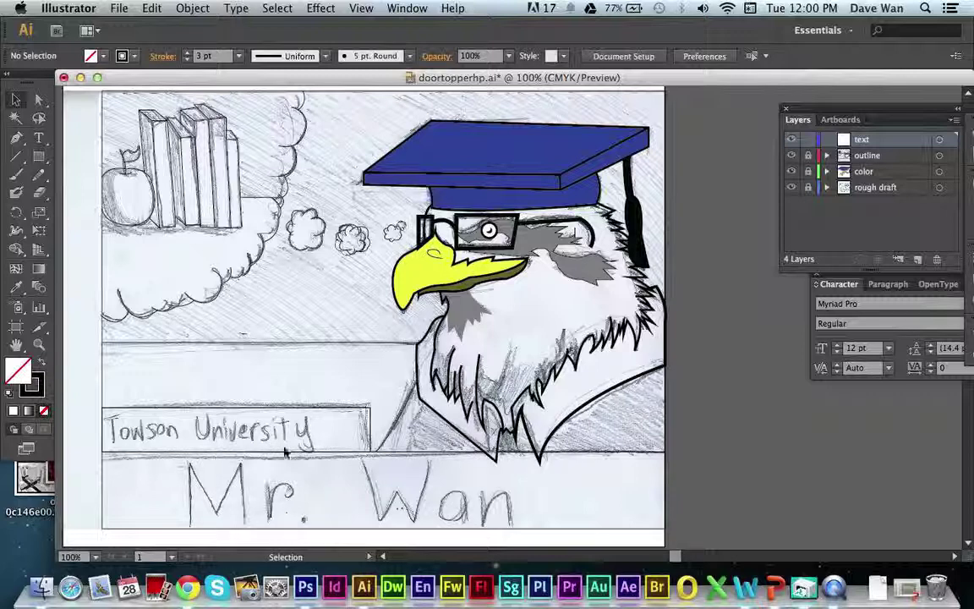
pyautogui.click(808, 186)
pyautogui.click(792, 189)
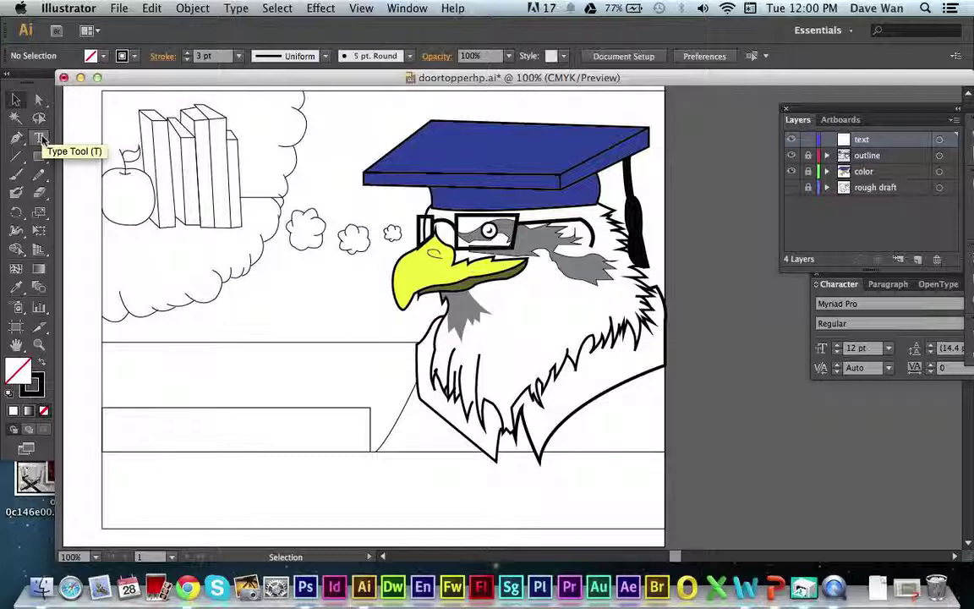
# Draw an area-type frame across the bottom band holding the author's name, then select it.
pyautogui.click(44, 139)
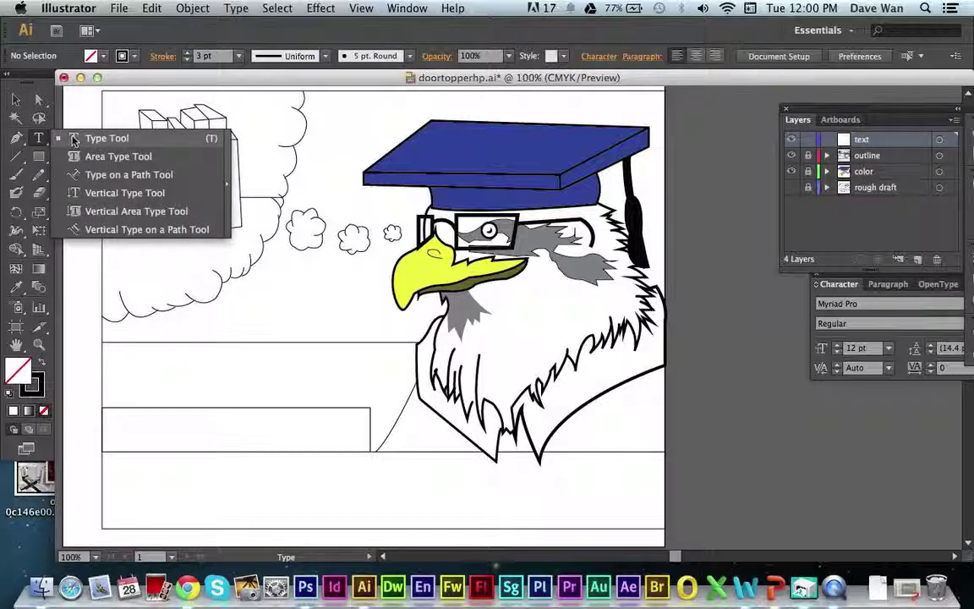
pyautogui.click(74, 139)
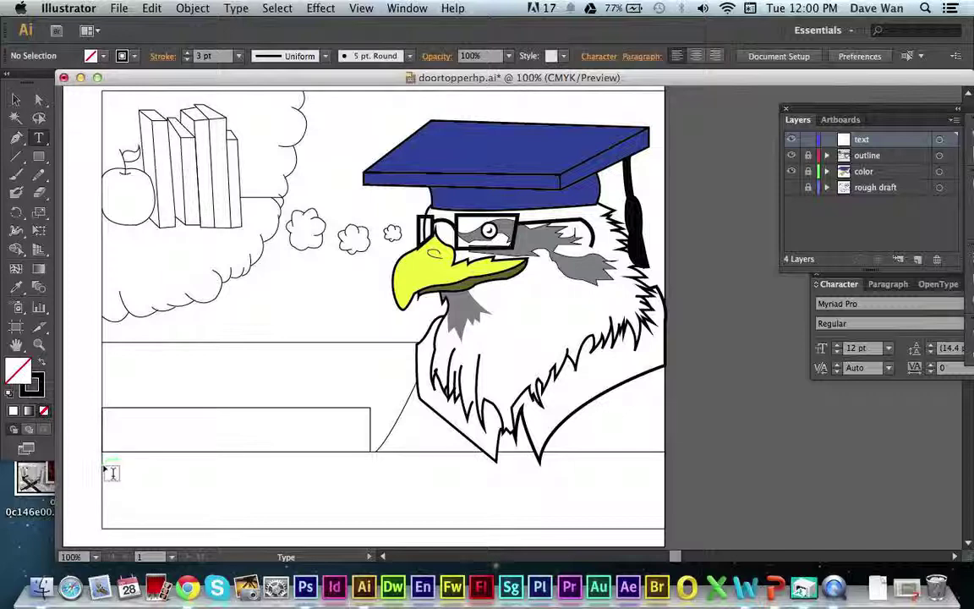
pyautogui.moveTo(103, 465); pyautogui.dragTo(669, 520)
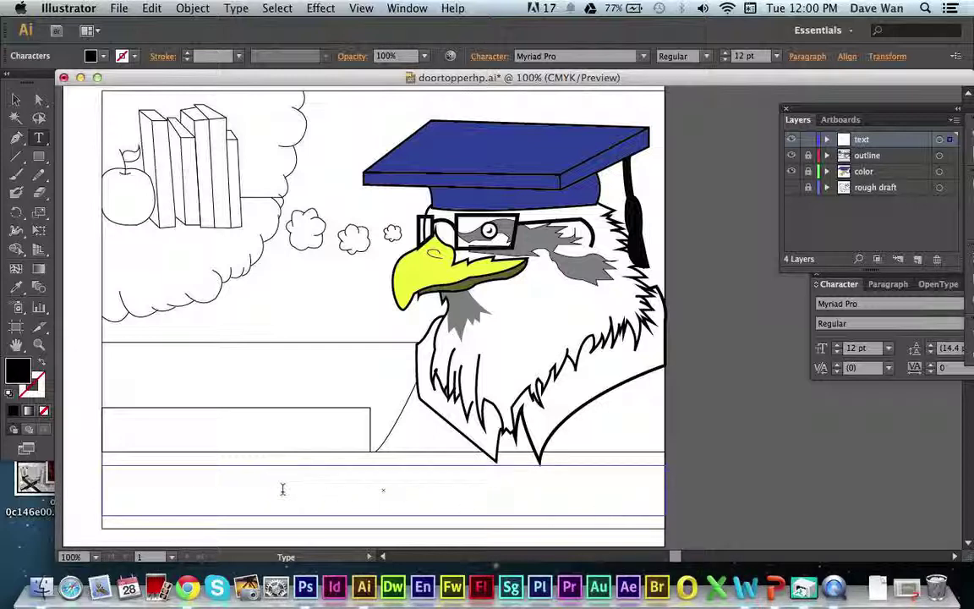
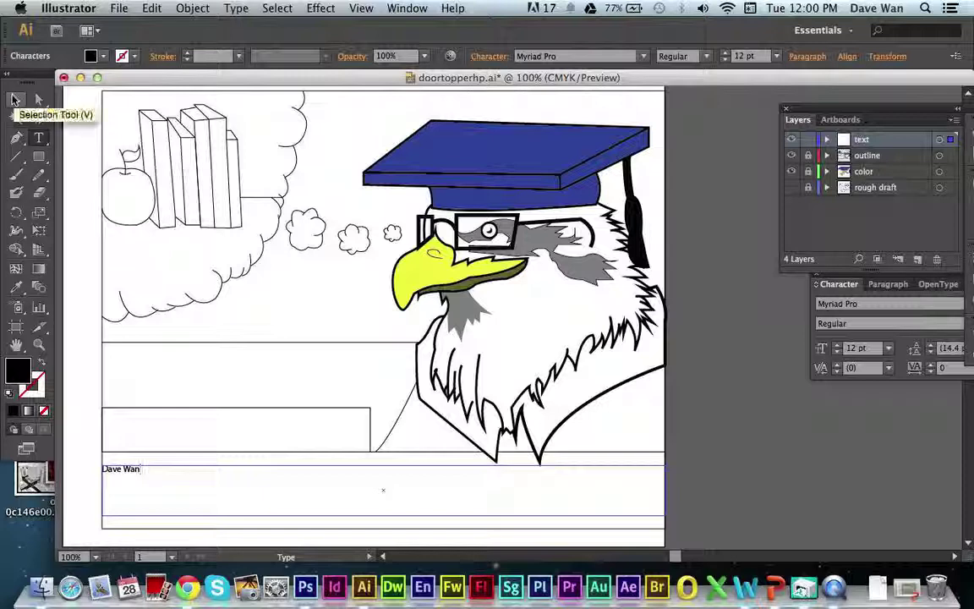
pyautogui.click(13, 100)
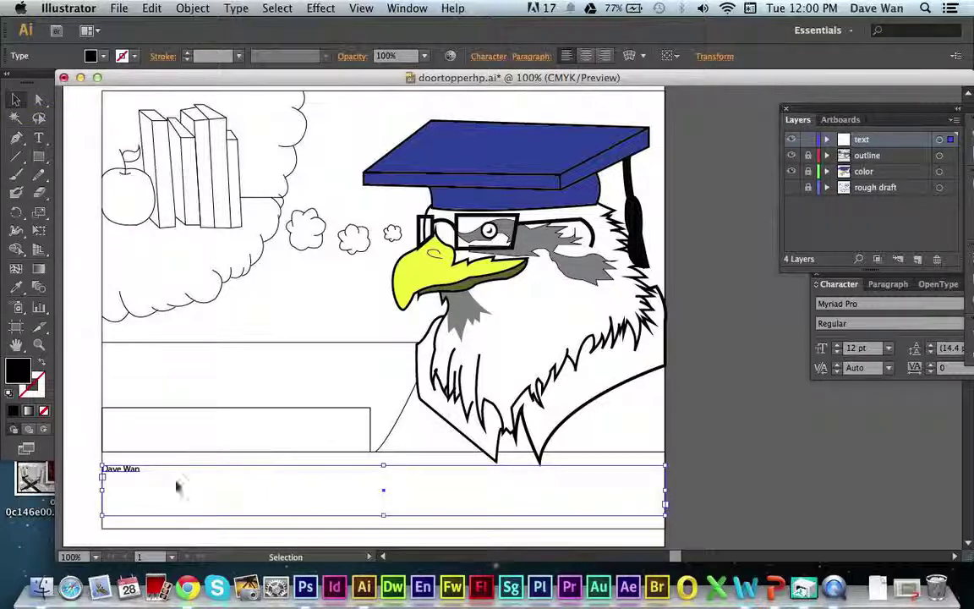
pyautogui.click(79, 469)
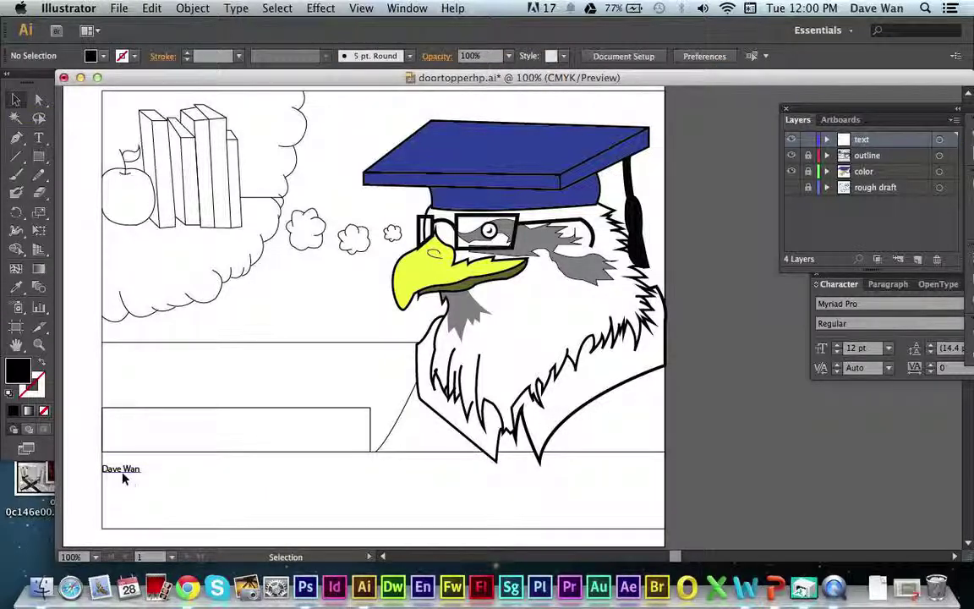
pyautogui.click(124, 477)
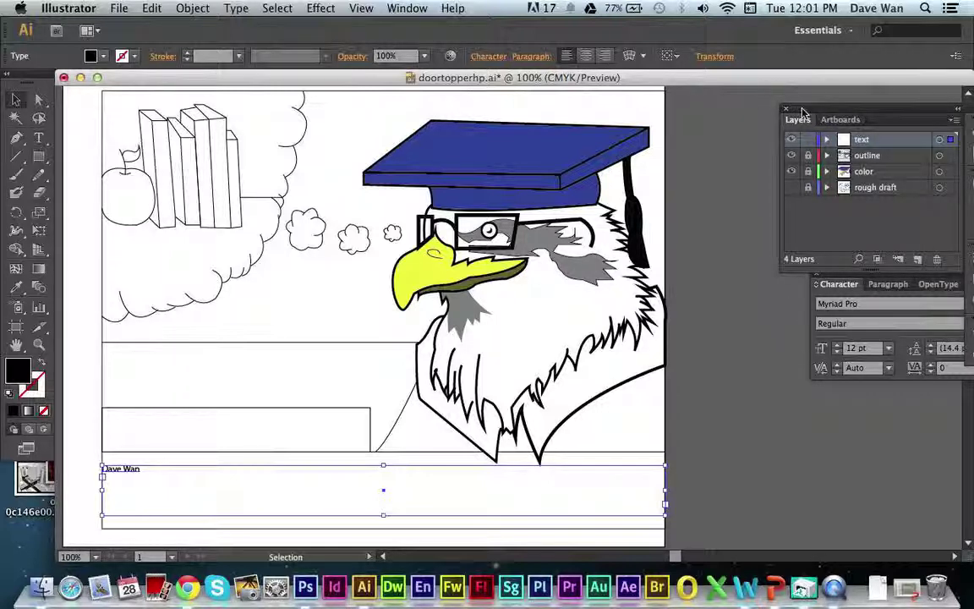
# Rearrange the Layers and Character panels so the Character settings float lower.
pyautogui.moveTo(806, 110); pyautogui.dragTo(701, 114)
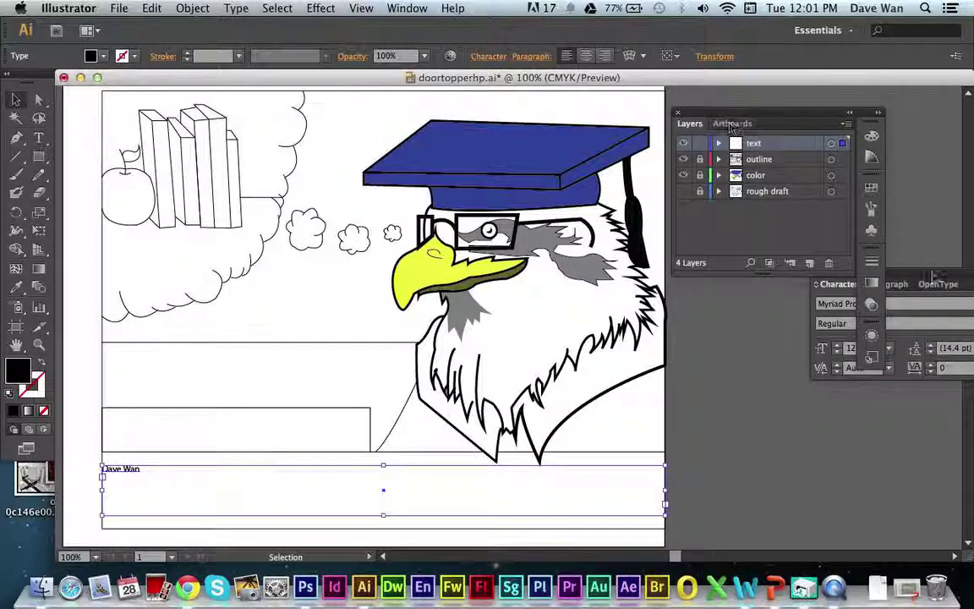
pyautogui.moveTo(931, 282); pyautogui.dragTo(825, 401)
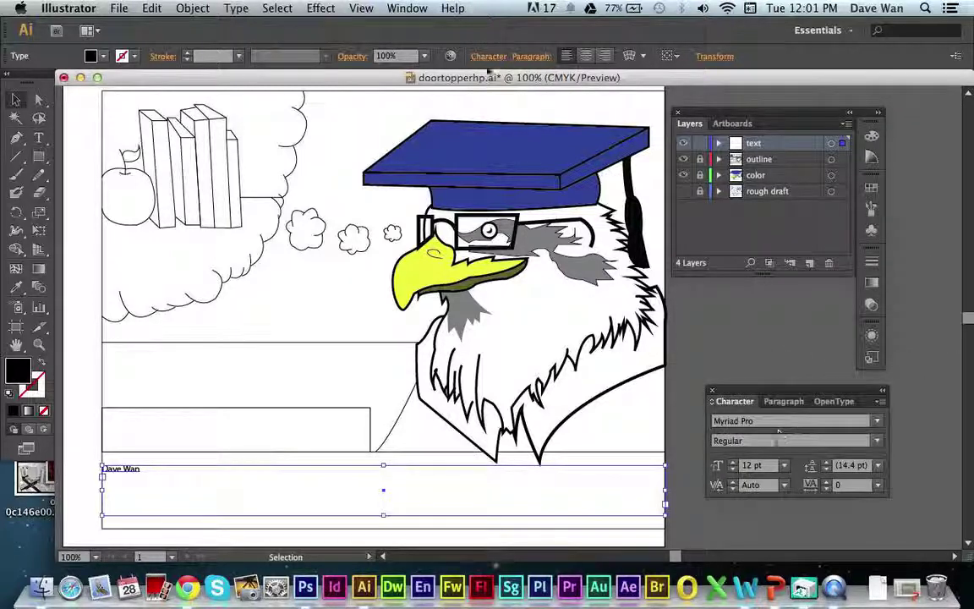
pyautogui.click(406, 8)
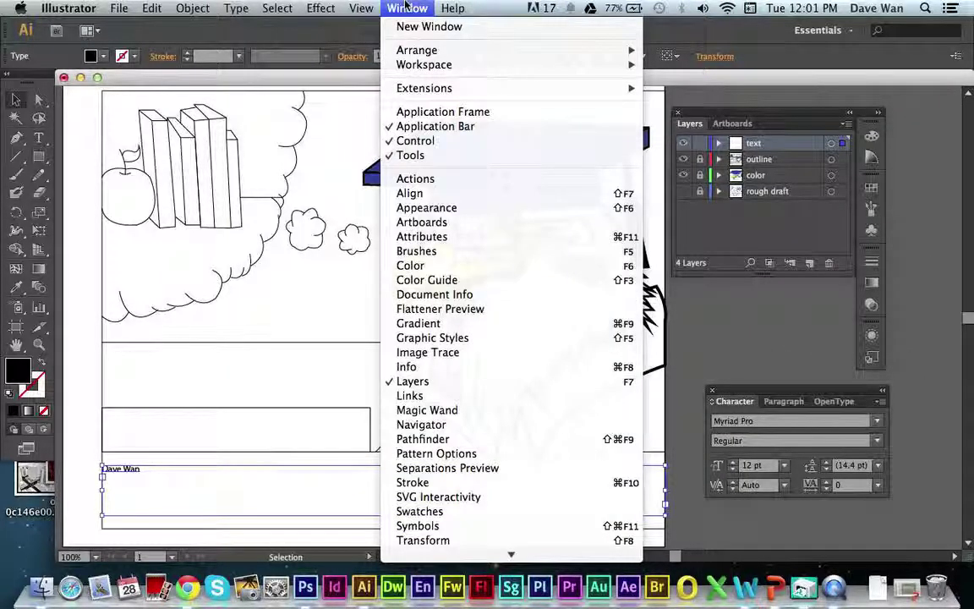
pyautogui.scroll(-3, 434, 533)
pyautogui.moveTo(415, 454)
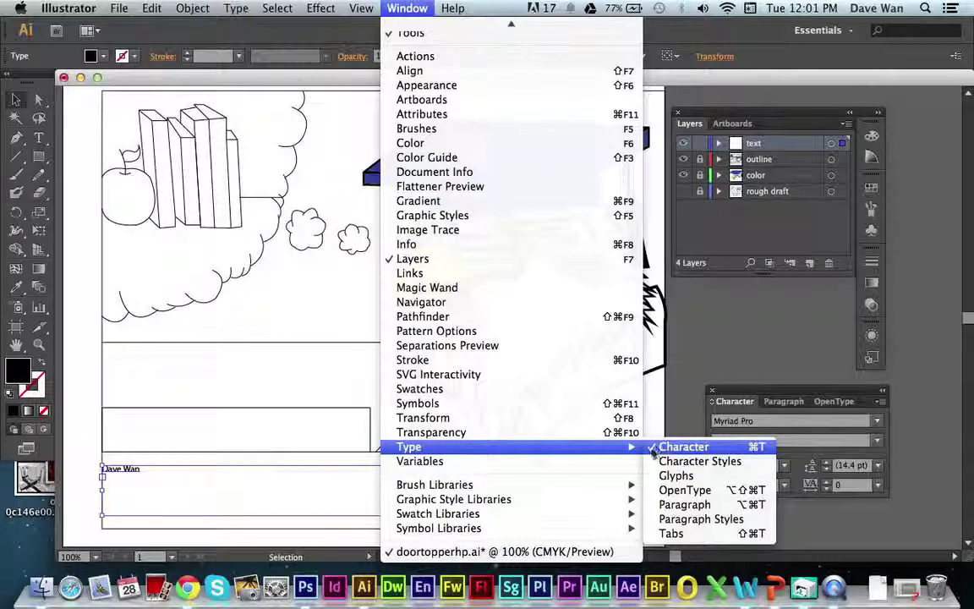
pyautogui.click(724, 369)
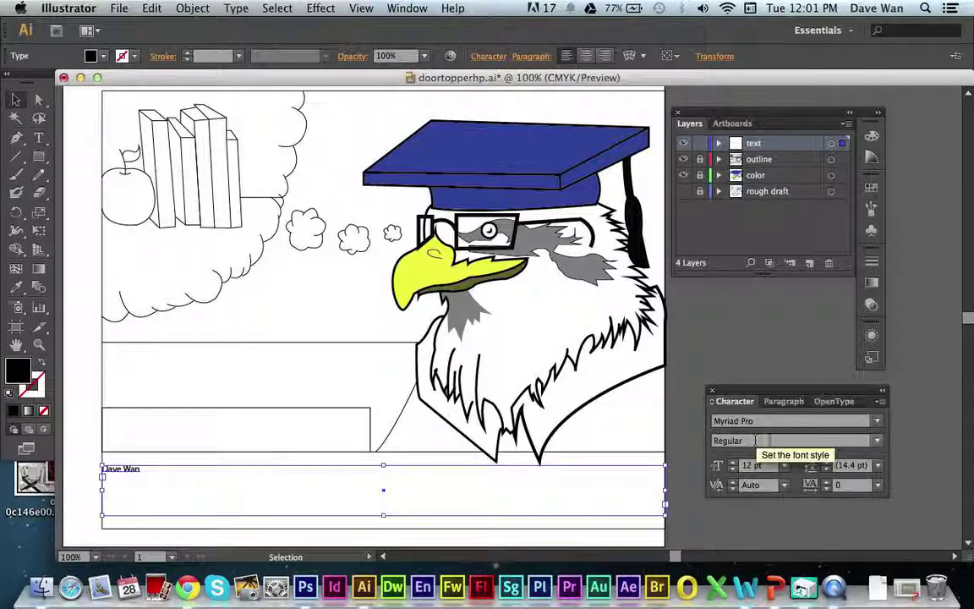
# Change the name text's font family from Myriad Pro to Capitals.
pyautogui.click(874, 423)
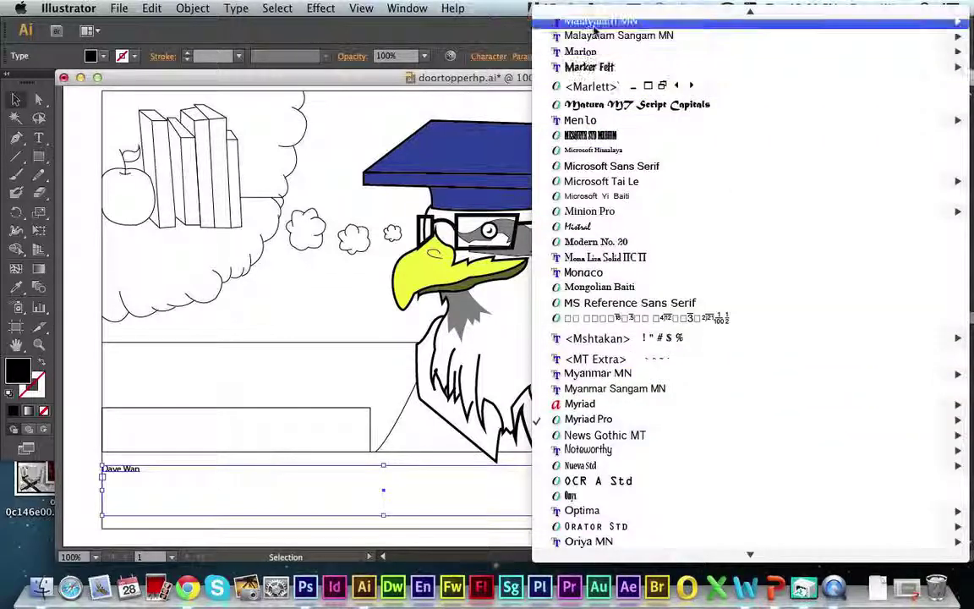
pyautogui.moveTo(584, 12)
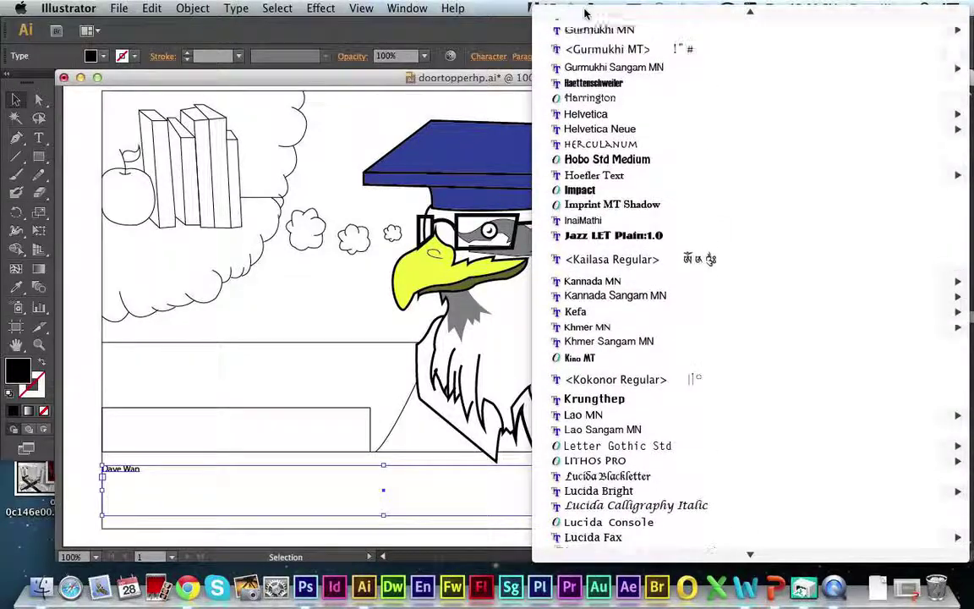
pyautogui.moveTo(607, 167)
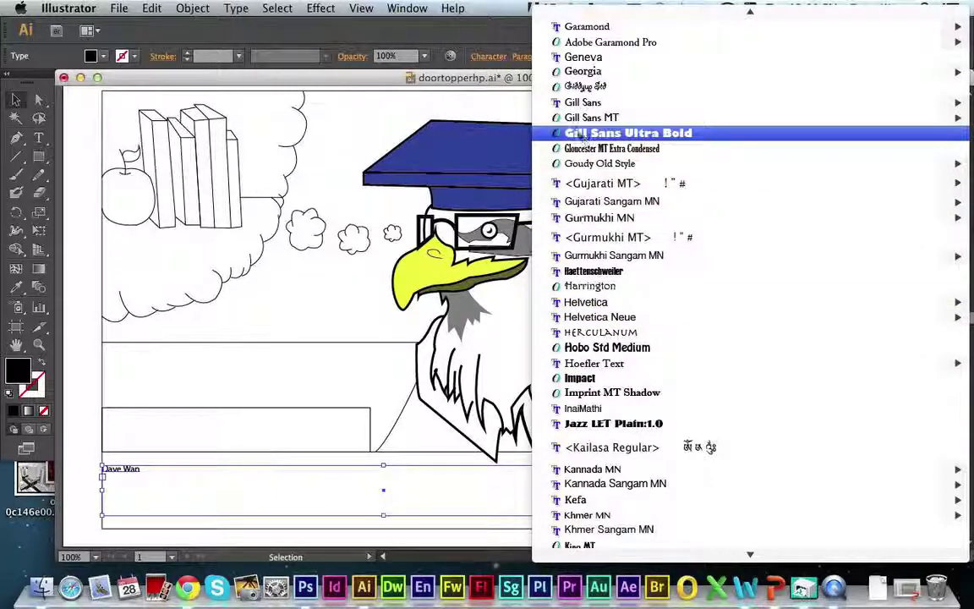
pyautogui.moveTo(560, 19)
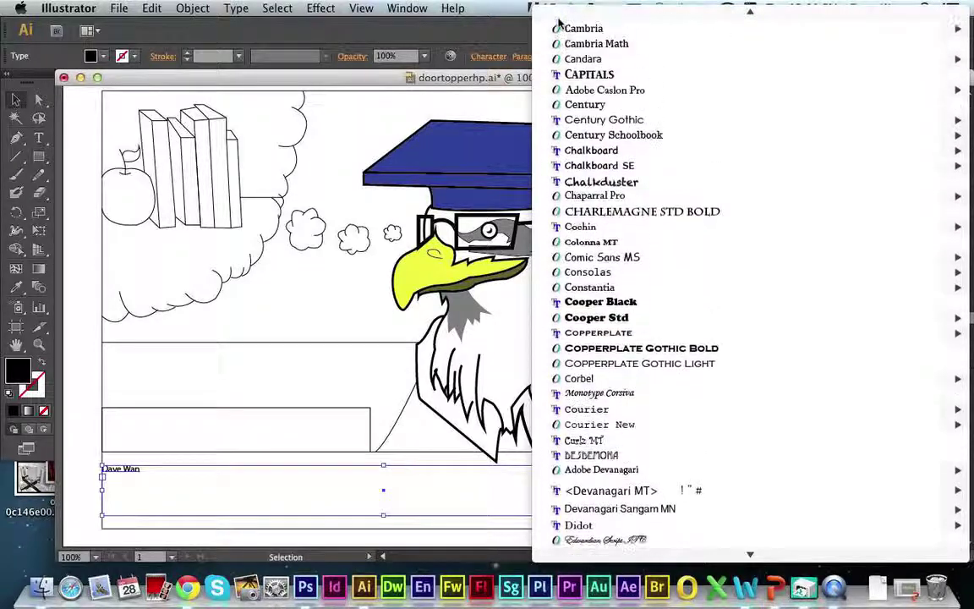
pyautogui.click(605, 135)
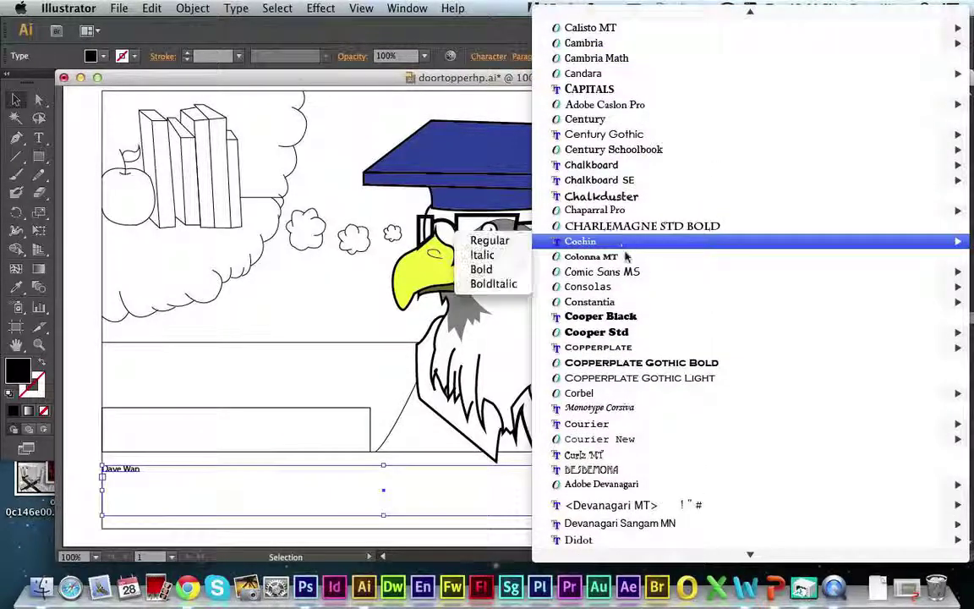
pyautogui.moveTo(656, 336)
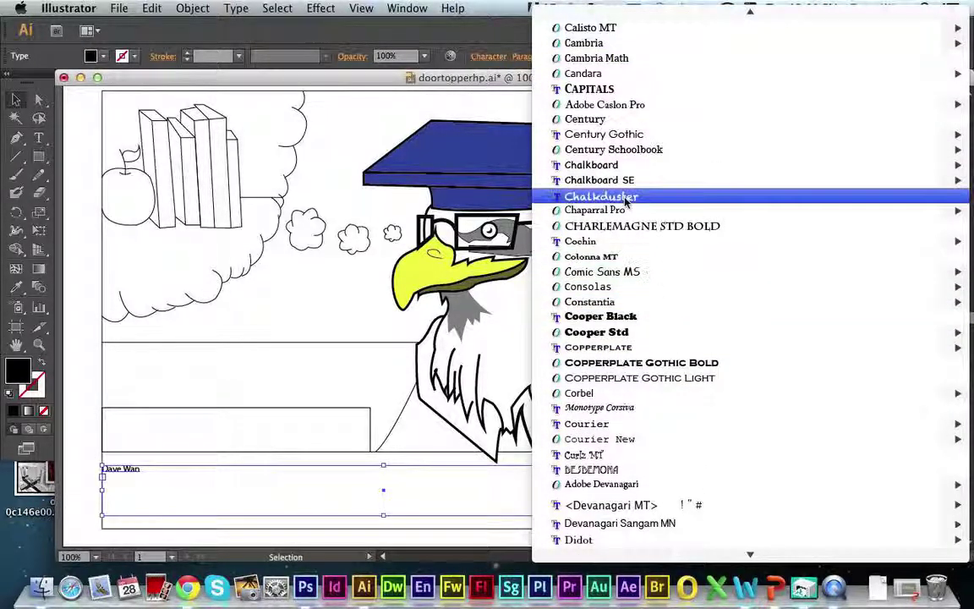
pyautogui.click(590, 93)
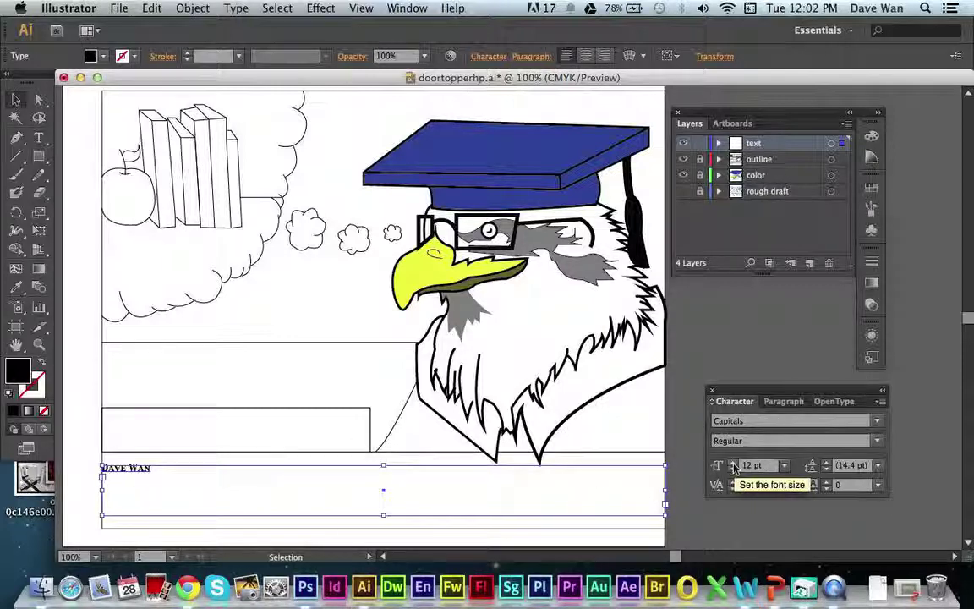
# Resize the name text to 61 pt and nudge its frame slightly down.
pyautogui.click(784, 466)
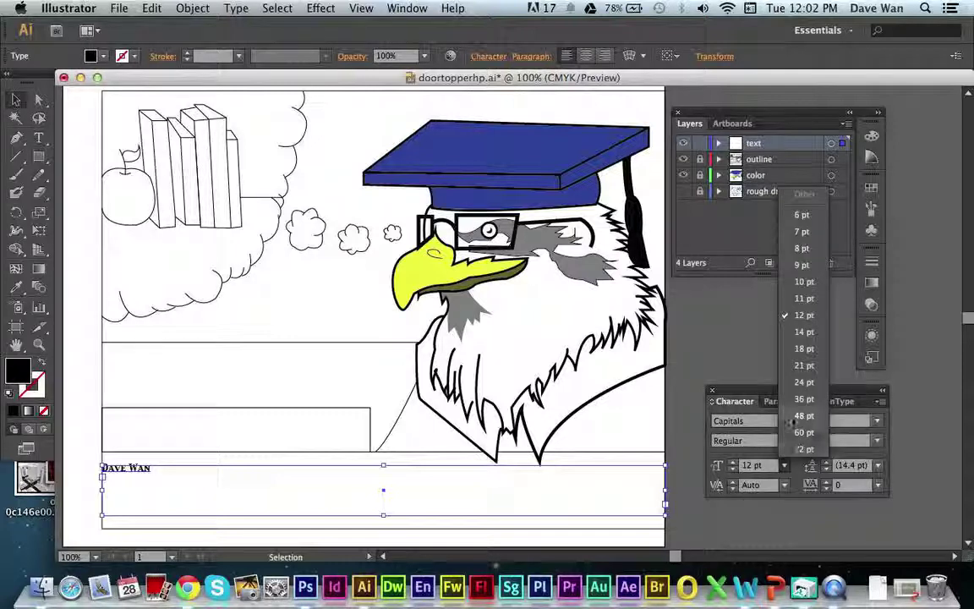
pyautogui.click(792, 449)
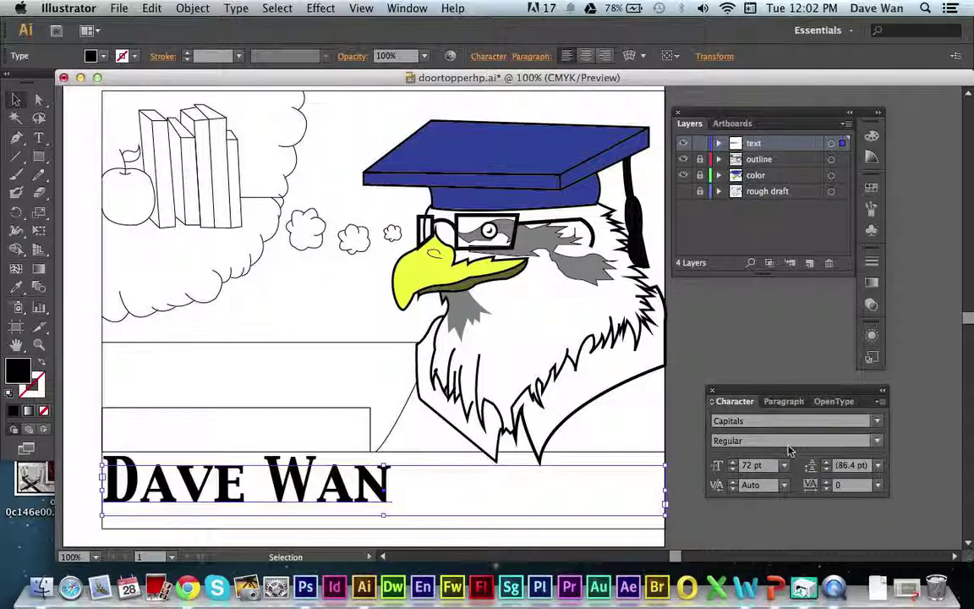
pyautogui.click(784, 466)
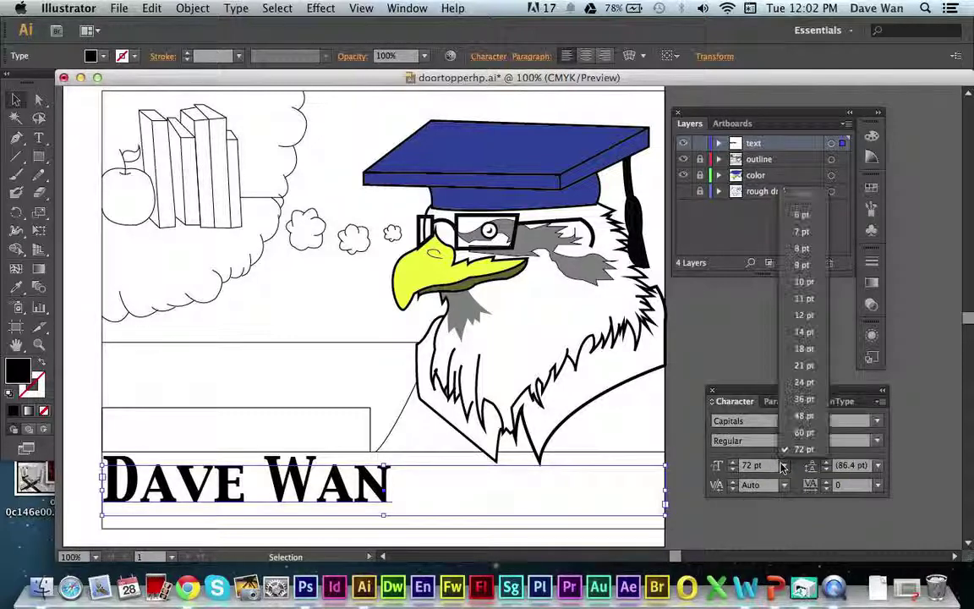
pyautogui.click(805, 432)
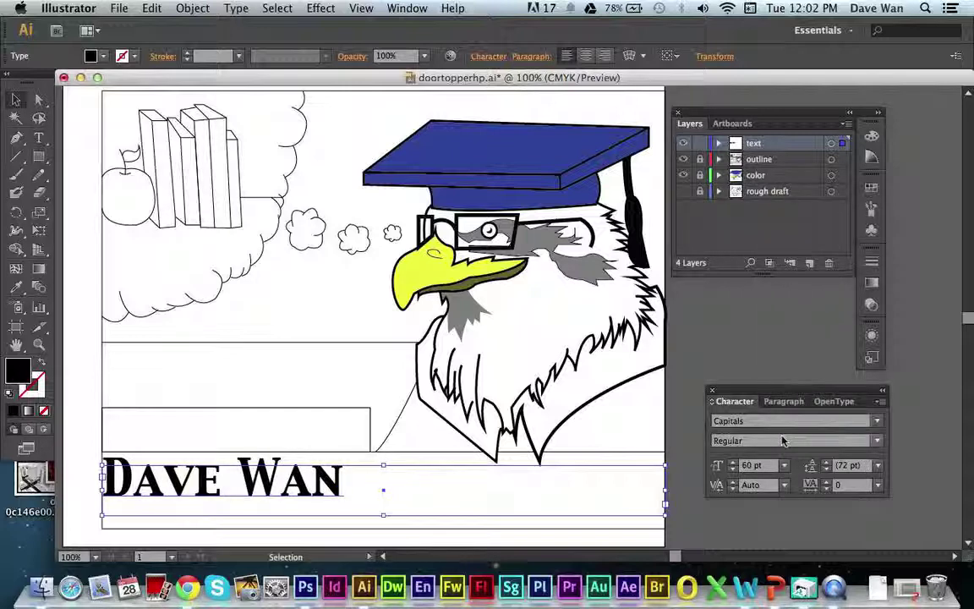
pyautogui.click(732, 463)
pyautogui.click(733, 463)
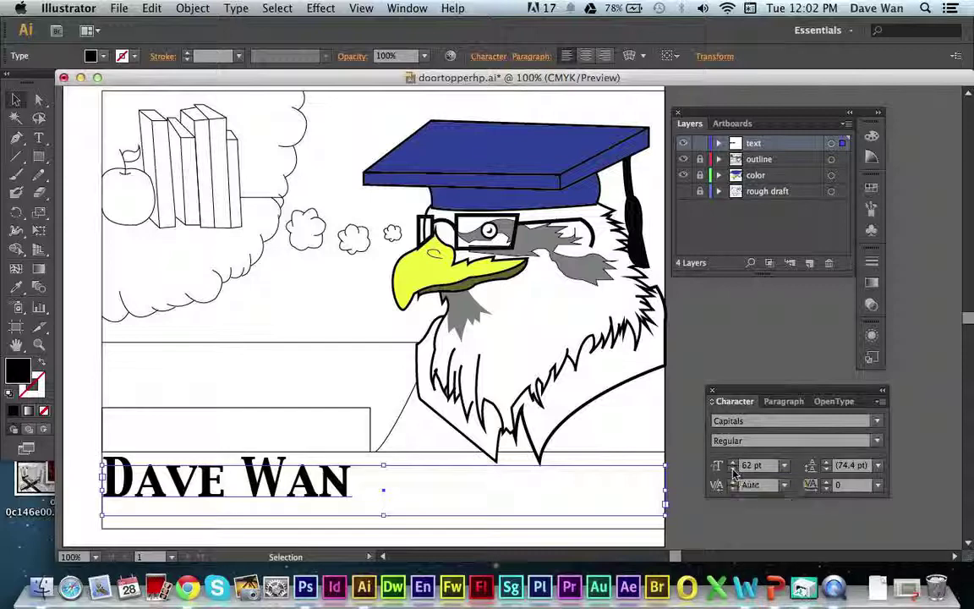
pyautogui.click(733, 469)
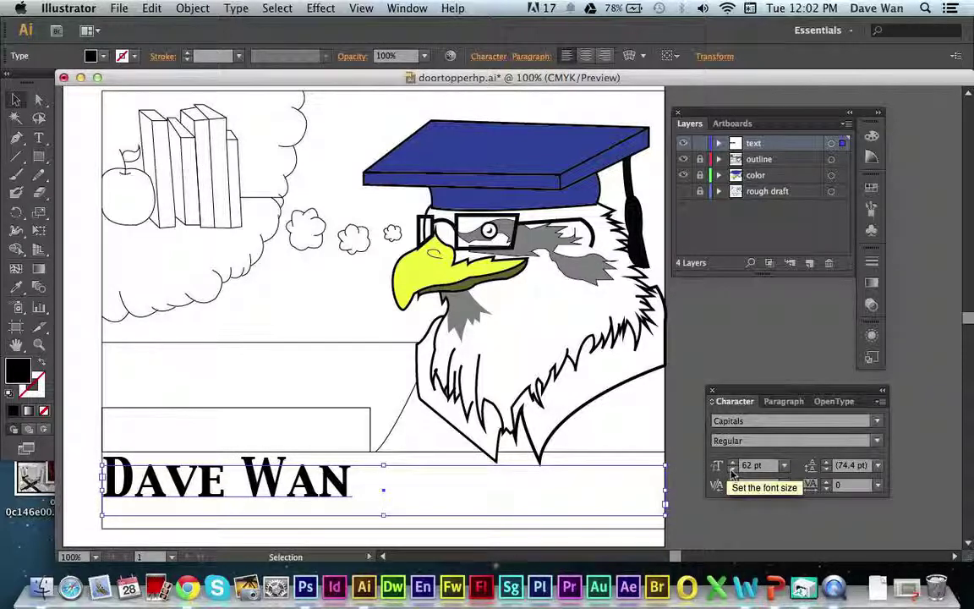
pyautogui.click(732, 469)
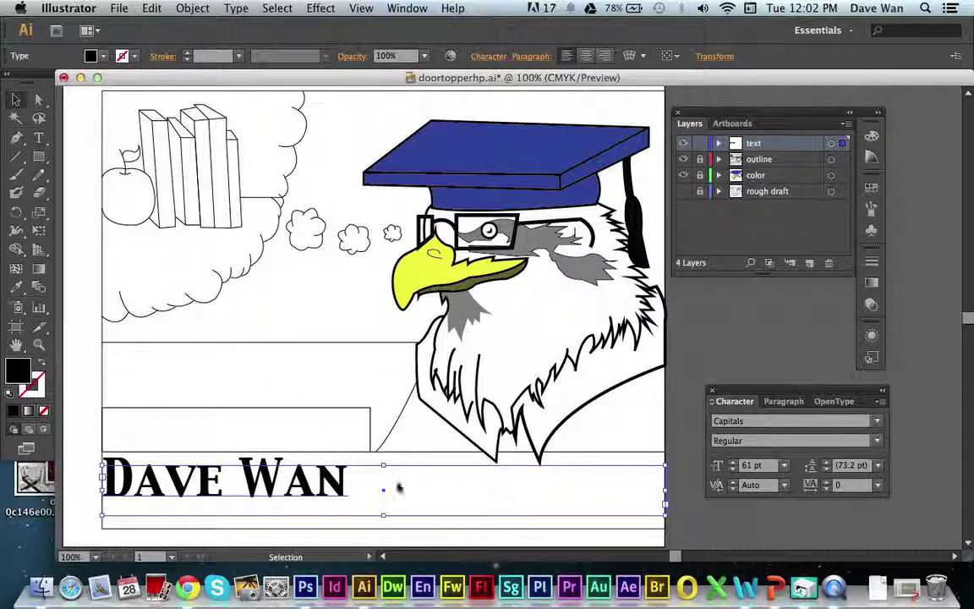
pyautogui.press('Down')
pyautogui.press('Down')
pyautogui.press('Down')
pyautogui.press('Down')
pyautogui.press('Down')
pyautogui.press('Down')
pyautogui.press('Down')
pyautogui.press('Down')
pyautogui.press('Down')
pyautogui.press('Down')
pyautogui.press('Down')
pyautogui.press('Down')
pyautogui.press('Down')
pyautogui.press('Down')
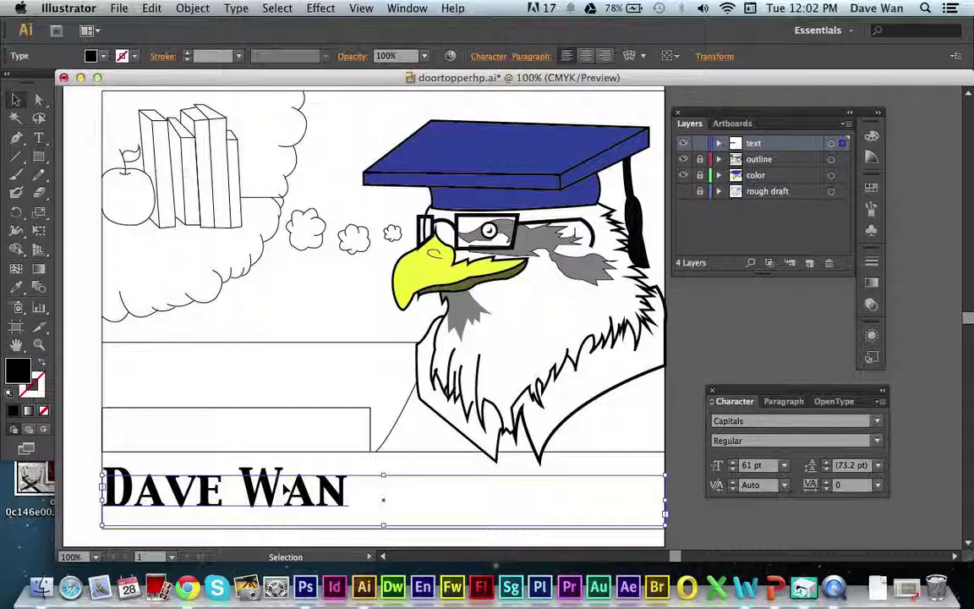
# Apply center paragraph alignment to the name text and deselect it.
pyautogui.click(772, 403)
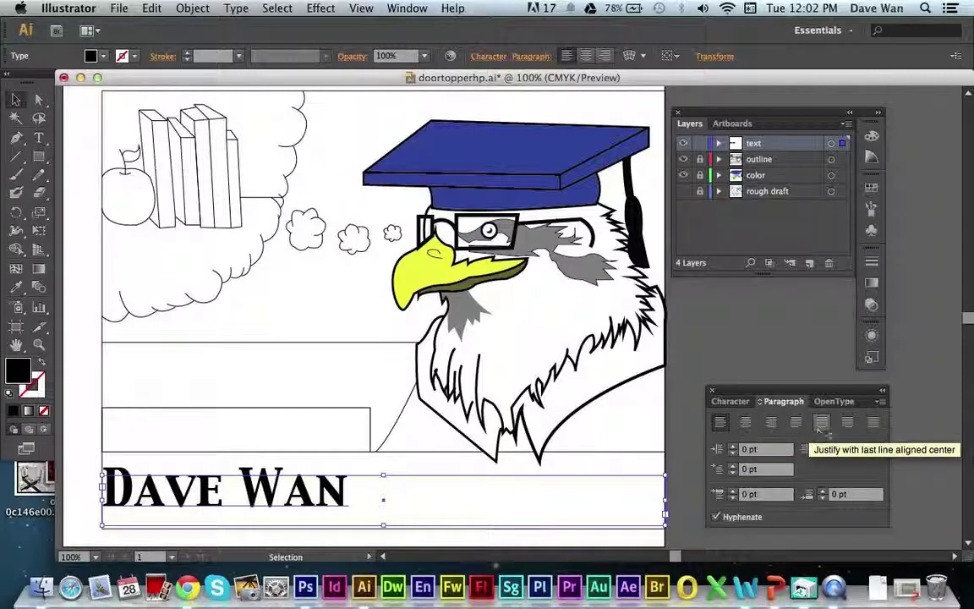
pyautogui.click(745, 422)
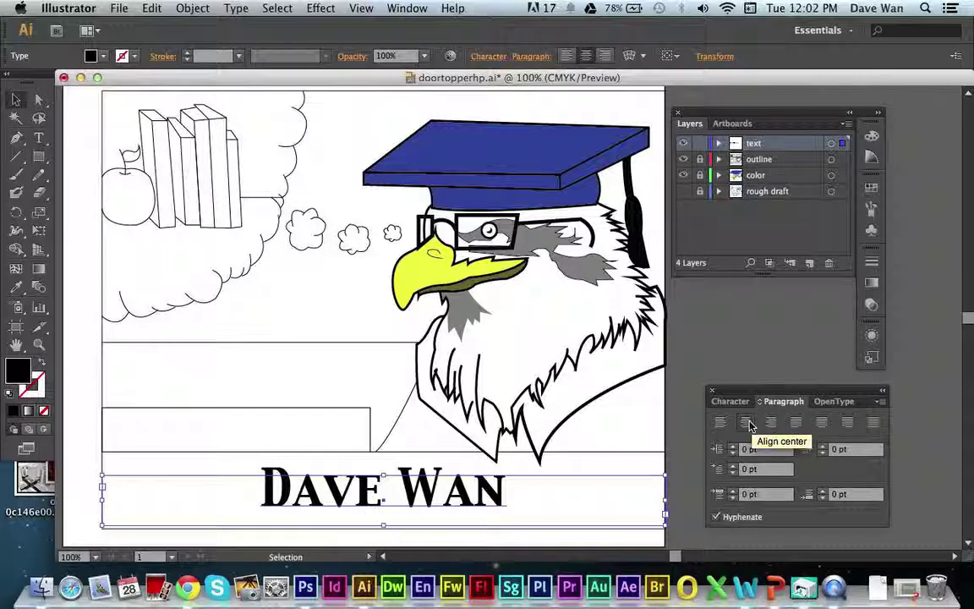
pyautogui.click(68, 474)
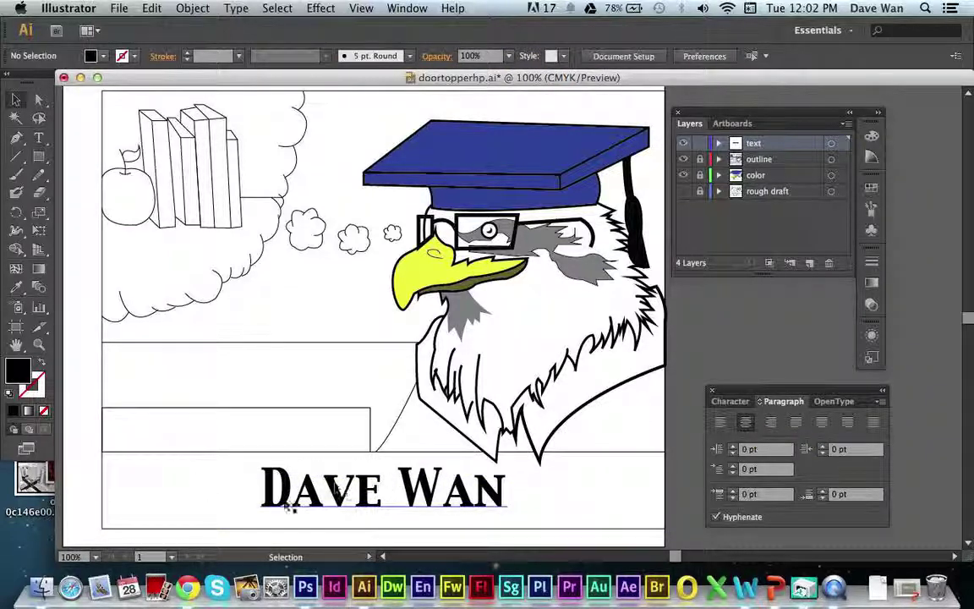